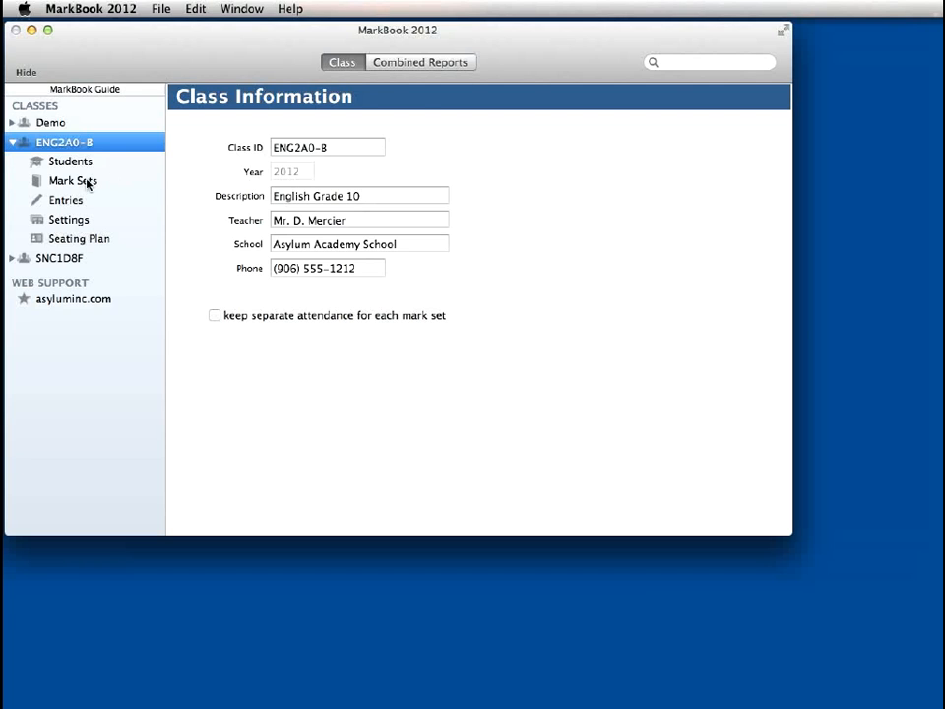
Review the mark set information of class ENG2A0-B and collapse that class in the class list
{"action": "left_click", "coordinate": [89, 182]}
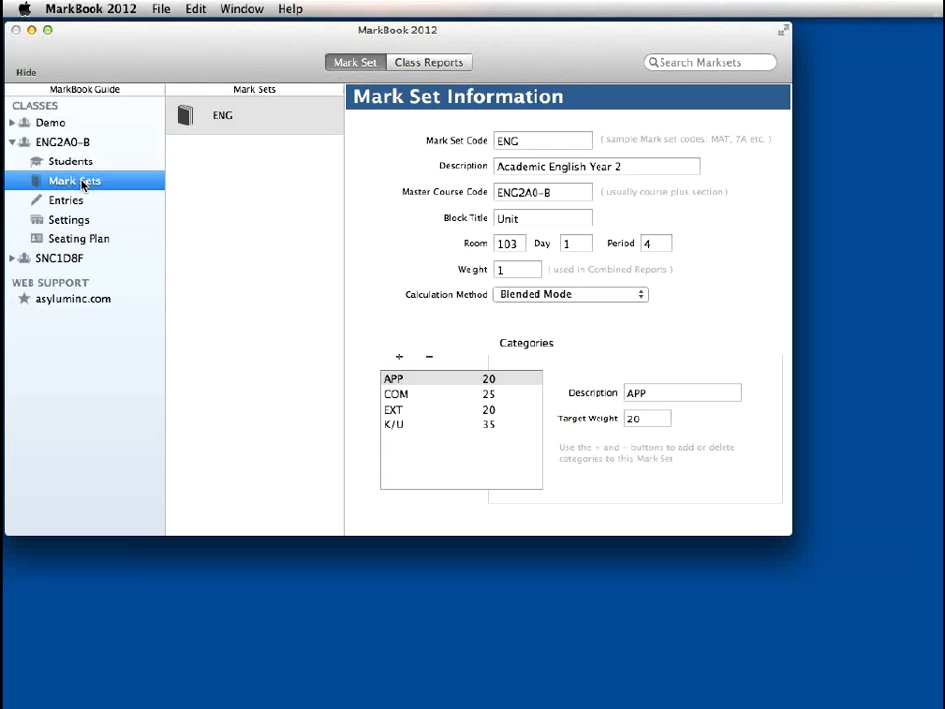
{"action": "left_click", "coordinate": [9, 142]}
{"action": "left_click", "coordinate": [11, 141]}
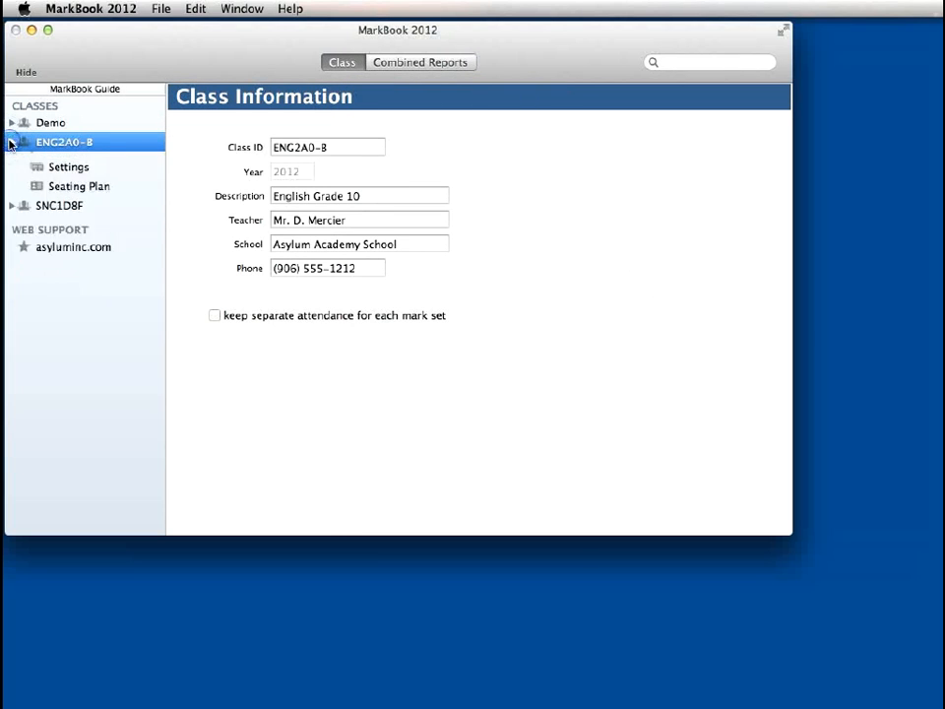
Expand class SNC1D8F and review its class information, mark set categories and student list
{"action": "left_click", "coordinate": [10, 162]}
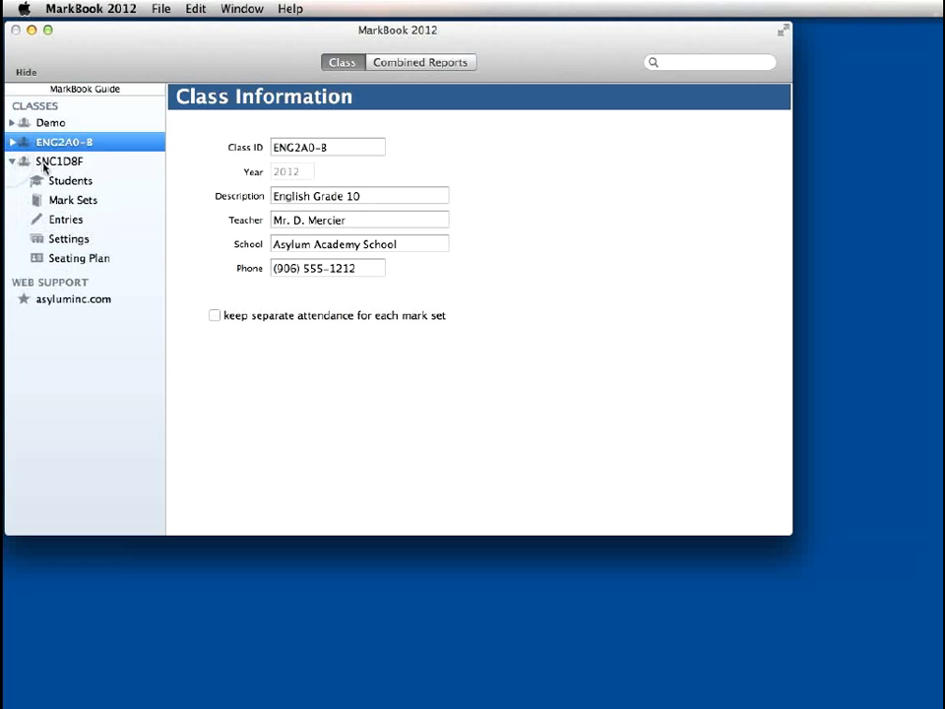
{"action": "left_click", "coordinate": [20, 163]}
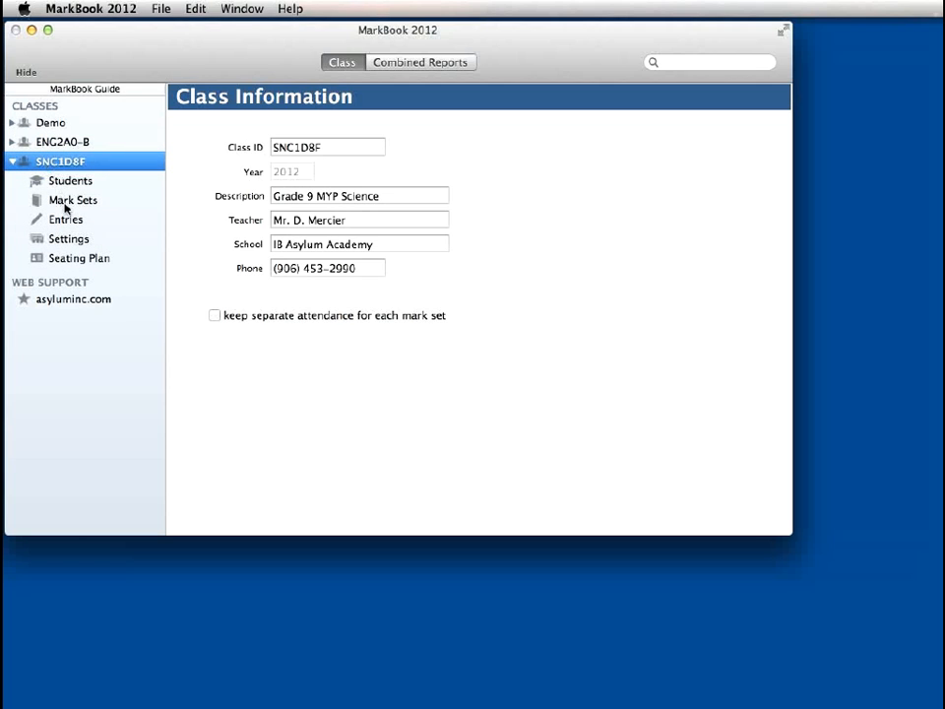
{"action": "left_click", "coordinate": [67, 204]}
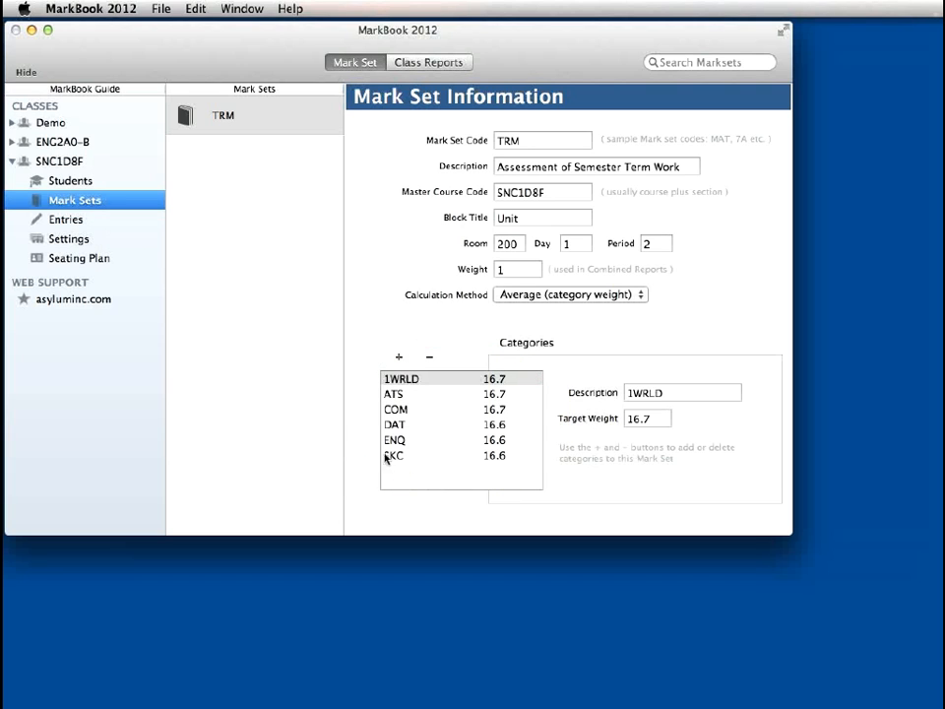
{"action": "left_click", "coordinate": [71, 186]}
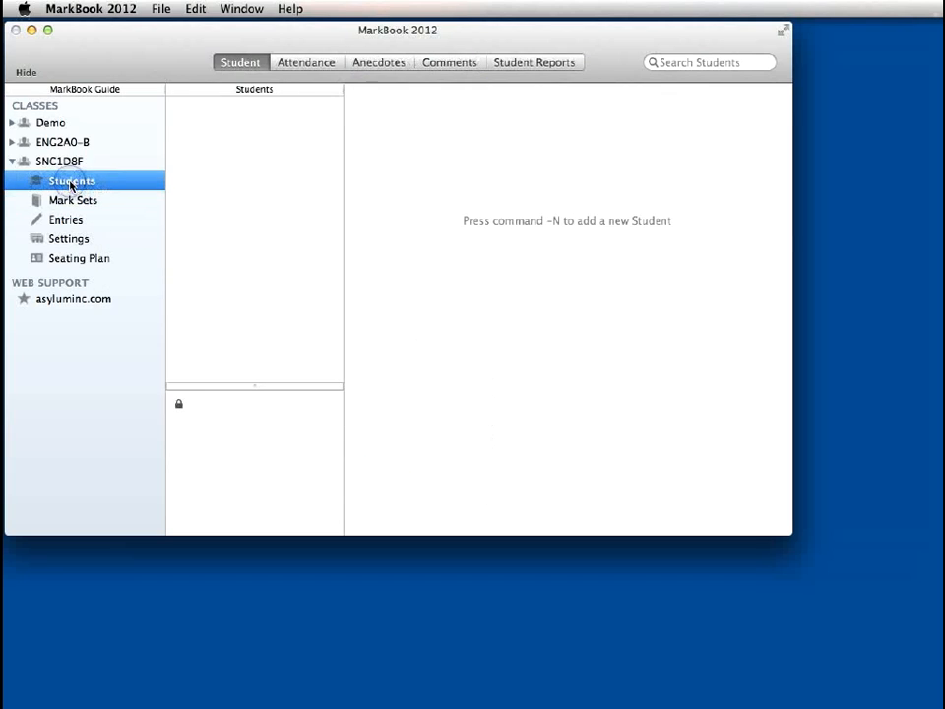
Open the class's student import settings, compare local and remote import, and enter SNC1D8F as the SIS class identifier for the local import
{"action": "left_click", "coordinate": [62, 242]}
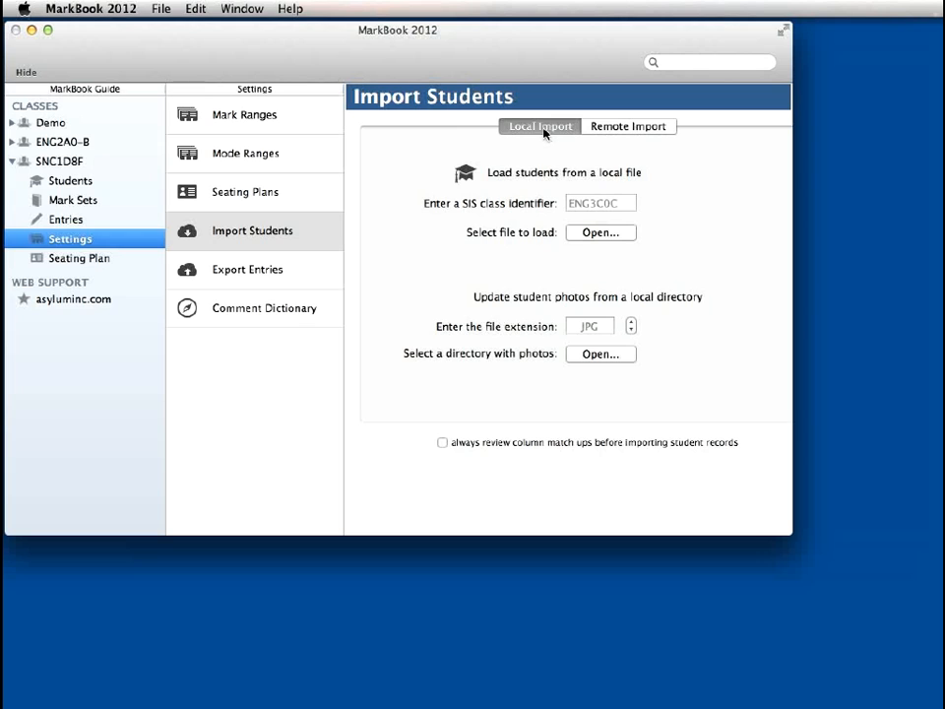
{"action": "left_click", "coordinate": [642, 128]}
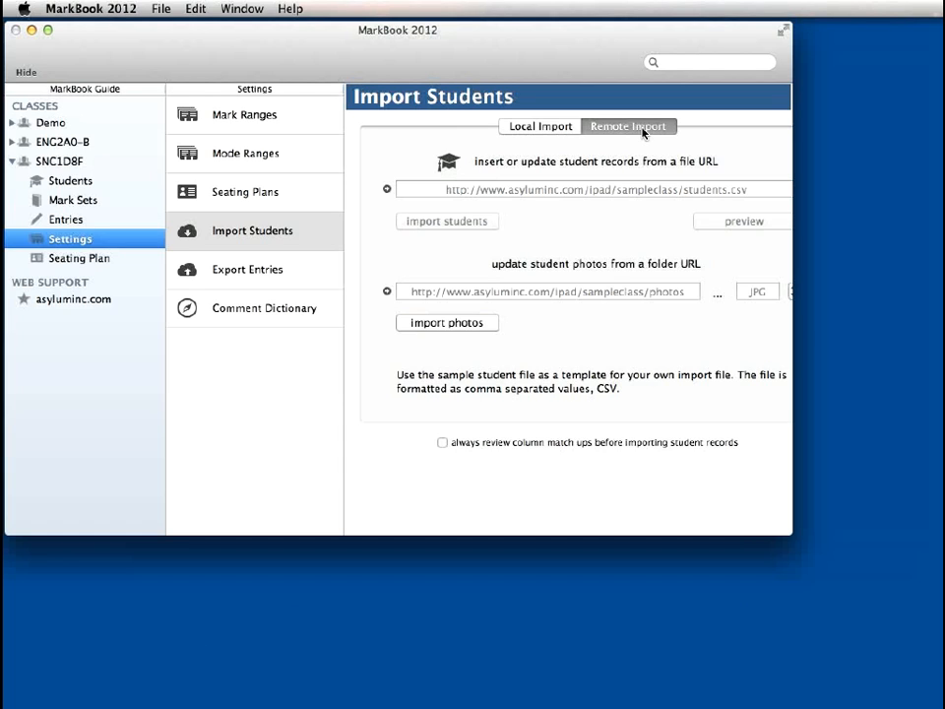
{"action": "left_click", "coordinate": [542, 126]}
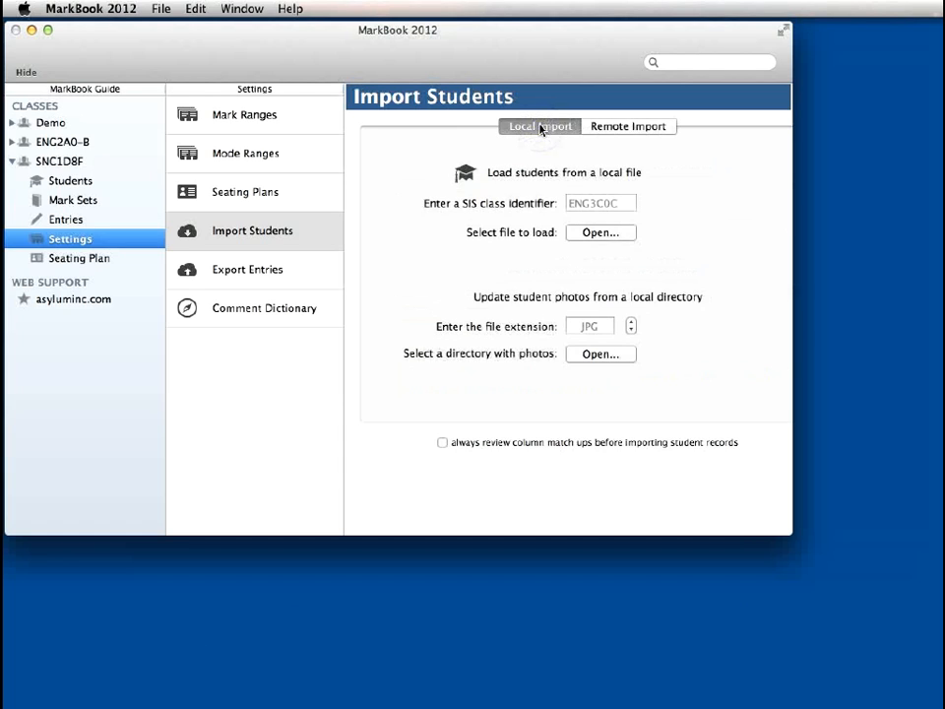
{"action": "left_click", "coordinate": [624, 201]}
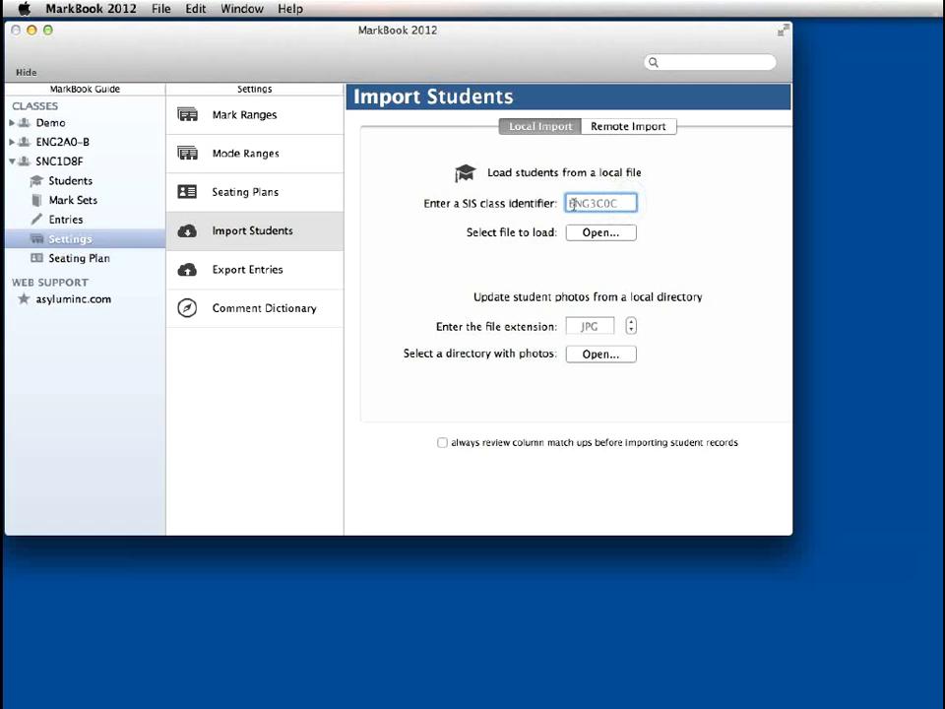
{"action": "type", "text": "SNC1D"}
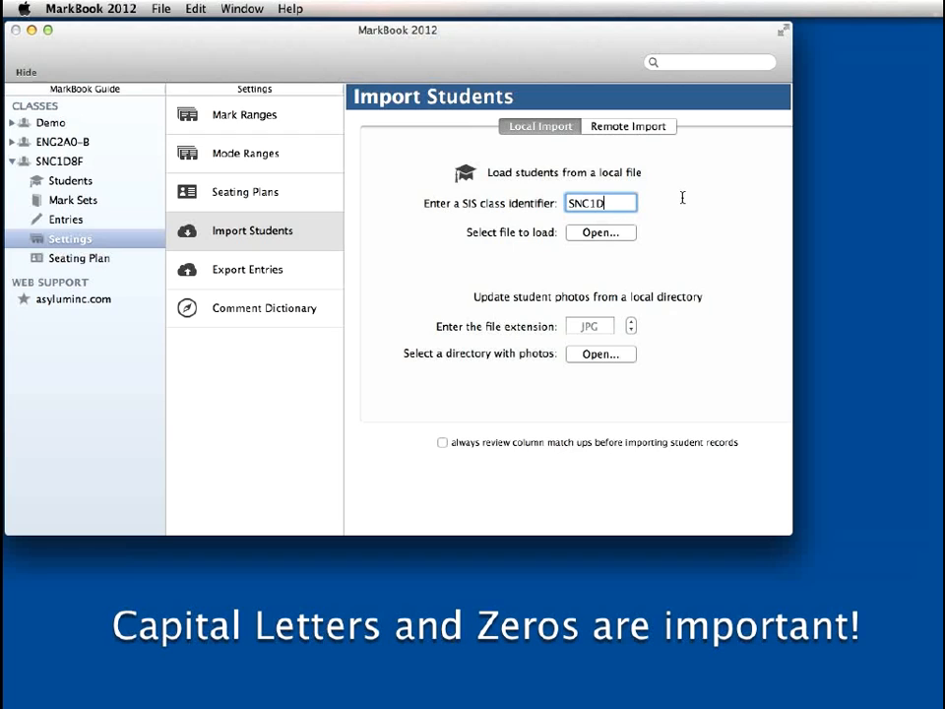
{"action": "type", "text": "8F"}
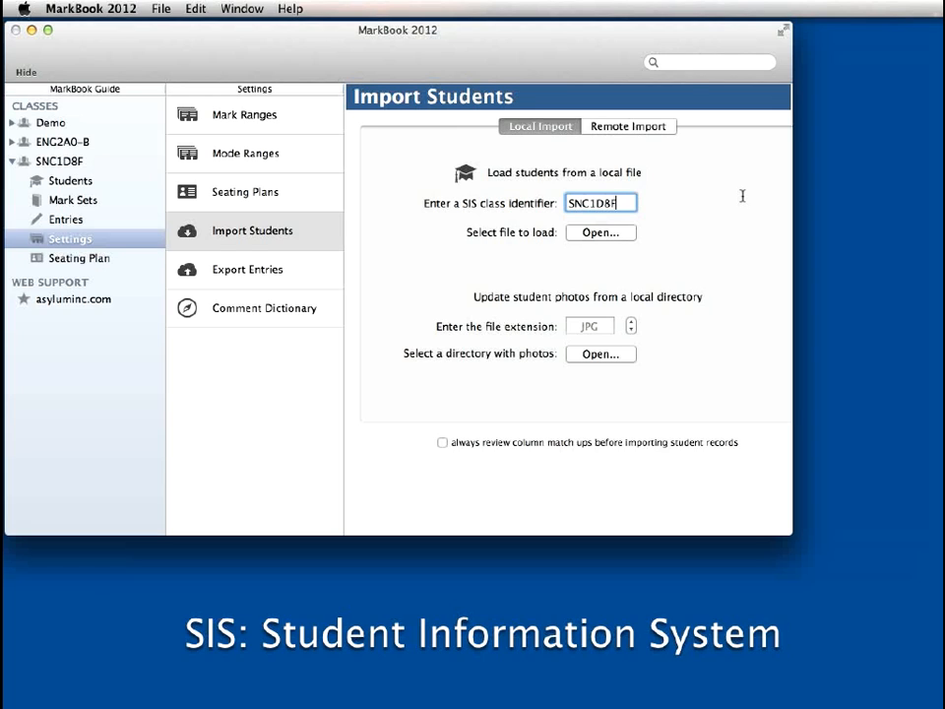
Import the class's student records from the local file mb.txt in the Extracts folder
{"action": "left_click", "coordinate": [600, 232]}
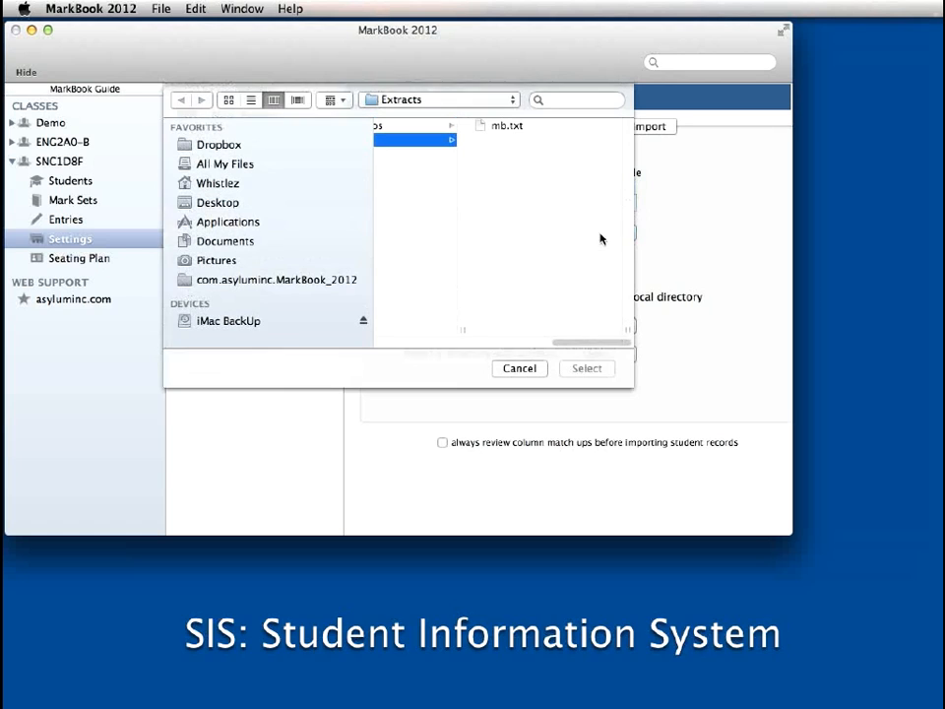
{"action": "left_click_drag", "start_coordinate": [569, 341], "coordinate": [541, 344]}
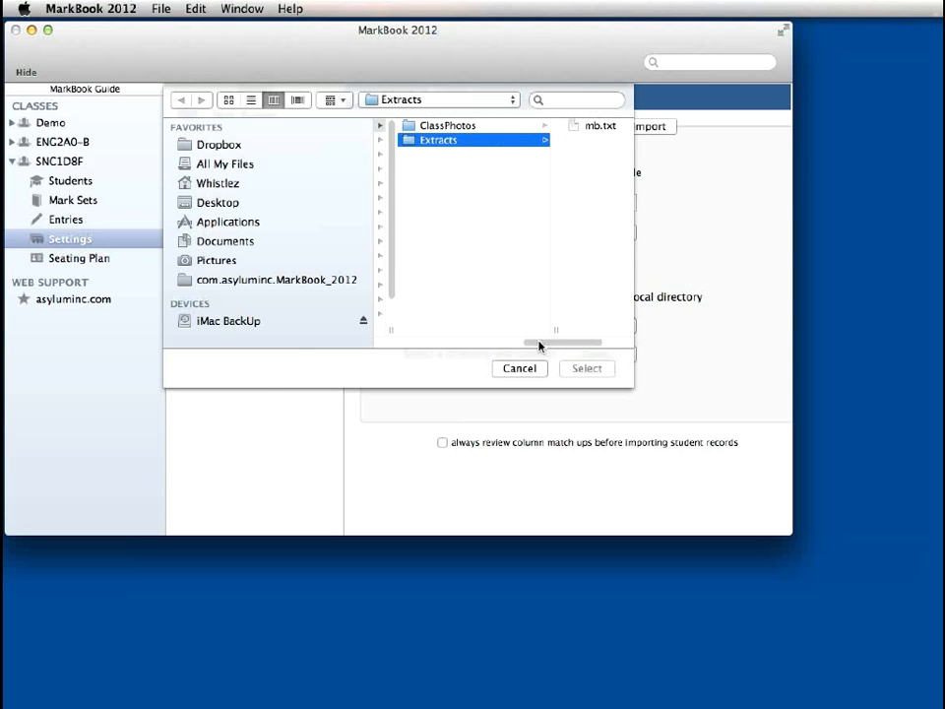
{"action": "left_click", "coordinate": [582, 129]}
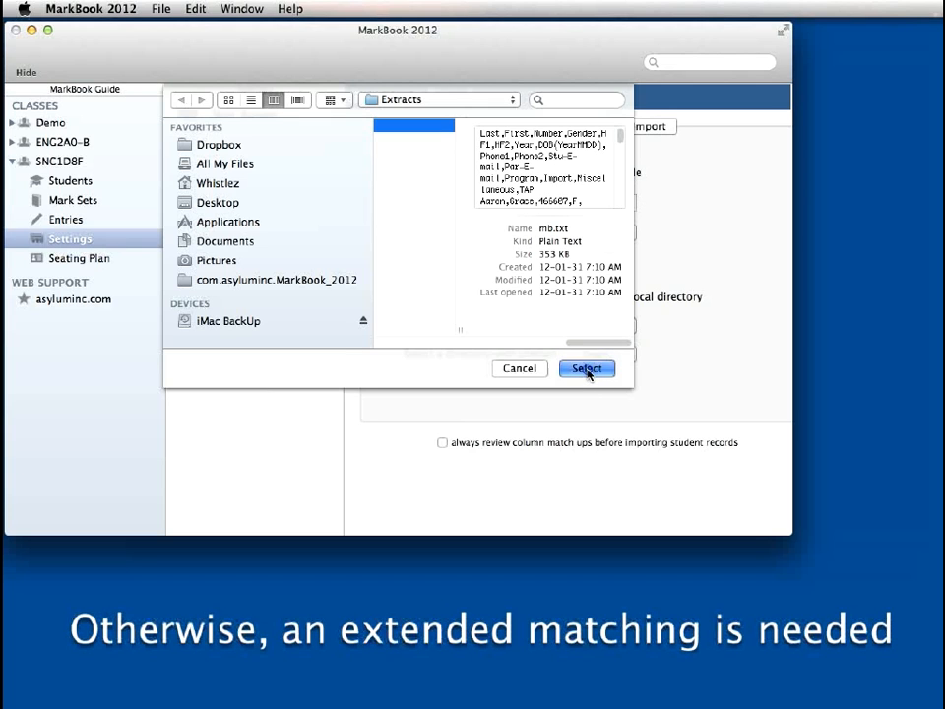
{"action": "left_click", "coordinate": [588, 370]}
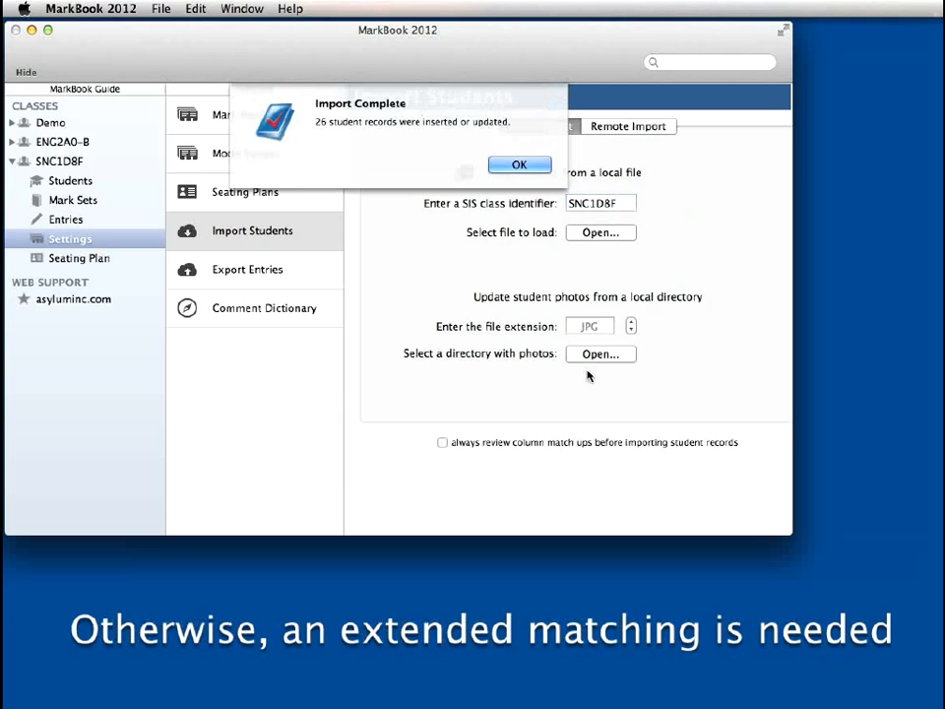
{"action": "left_click", "coordinate": [519, 165]}
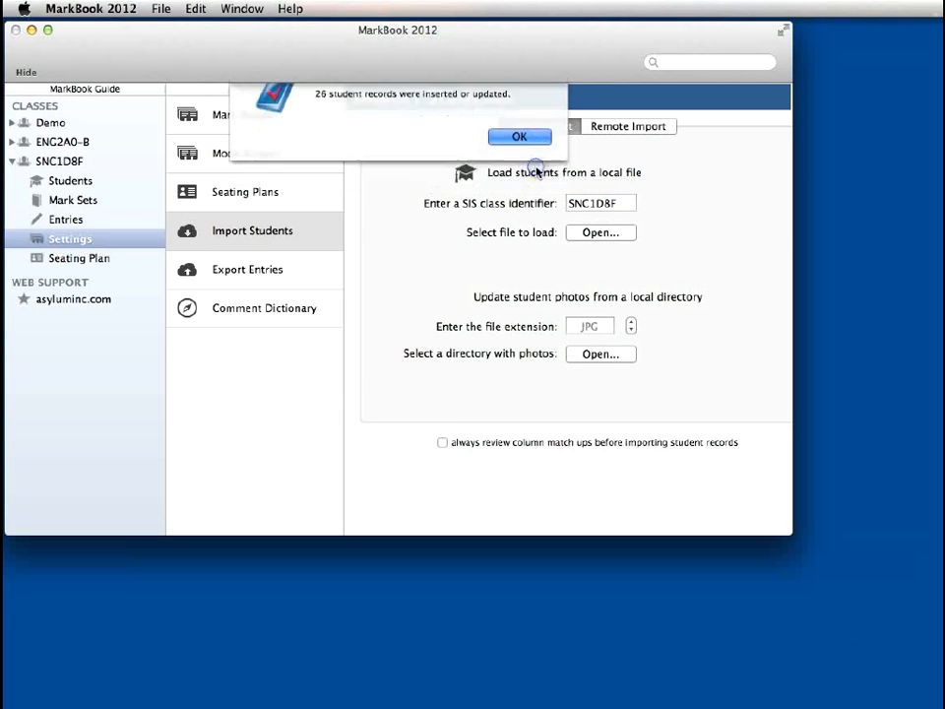
Update the student photos from the local ClassPhotos folder
{"action": "left_click", "coordinate": [590, 355]}
{"action": "left_click_drag", "start_coordinate": [511, 340], "coordinate": [482, 345]}
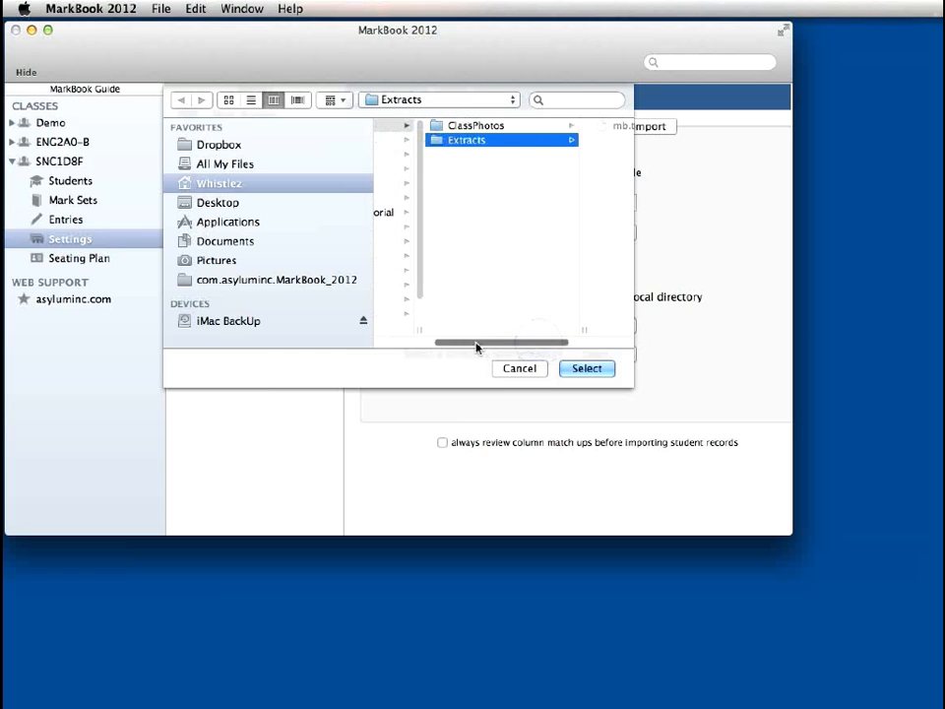
{"action": "left_click", "coordinate": [479, 126]}
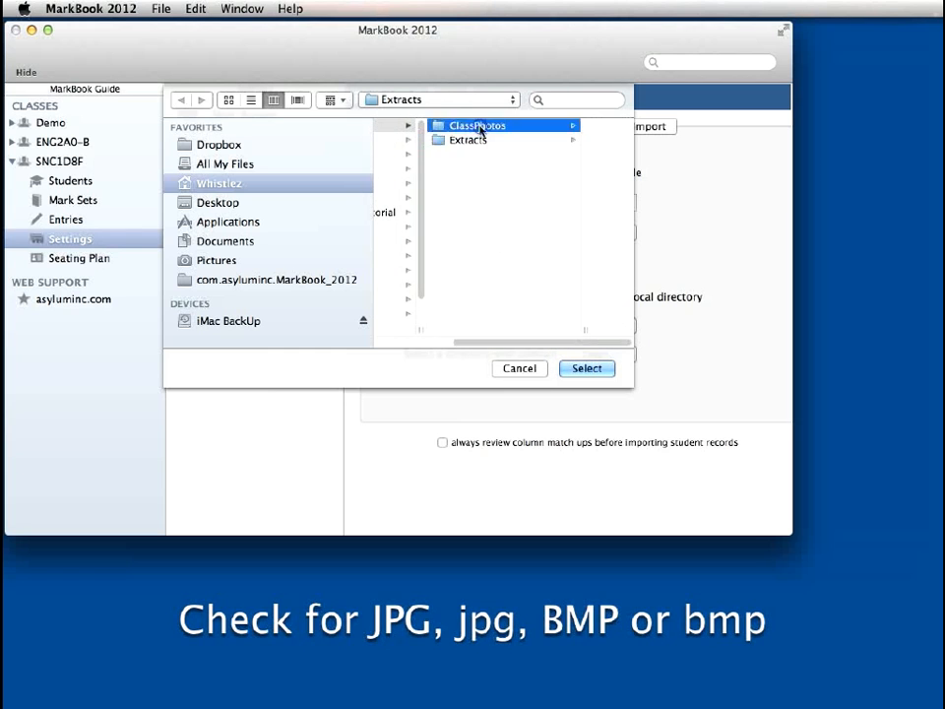
{"action": "left_click", "coordinate": [589, 368]}
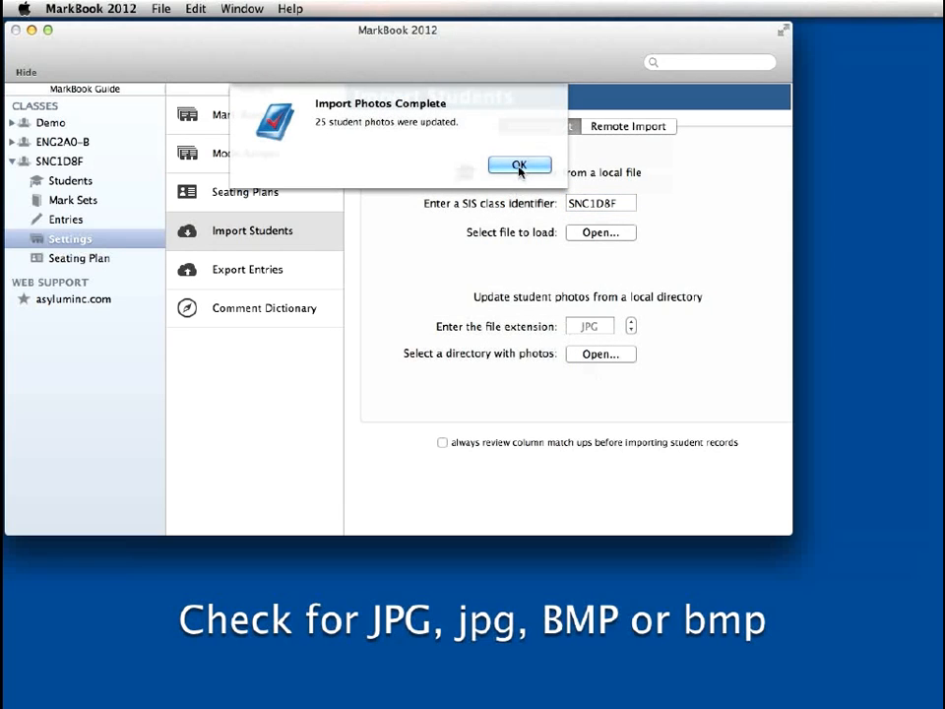
{"action": "left_click", "coordinate": [518, 165]}
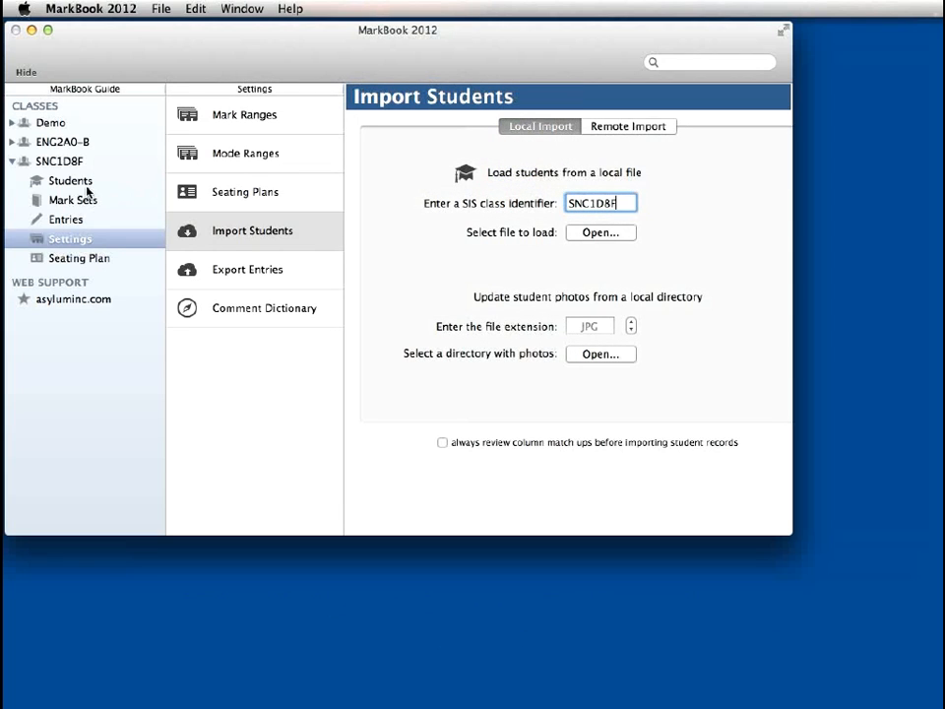
Look through the imported student records and photos in SNC1D8F's student list
{"action": "left_click", "coordinate": [66, 182]}
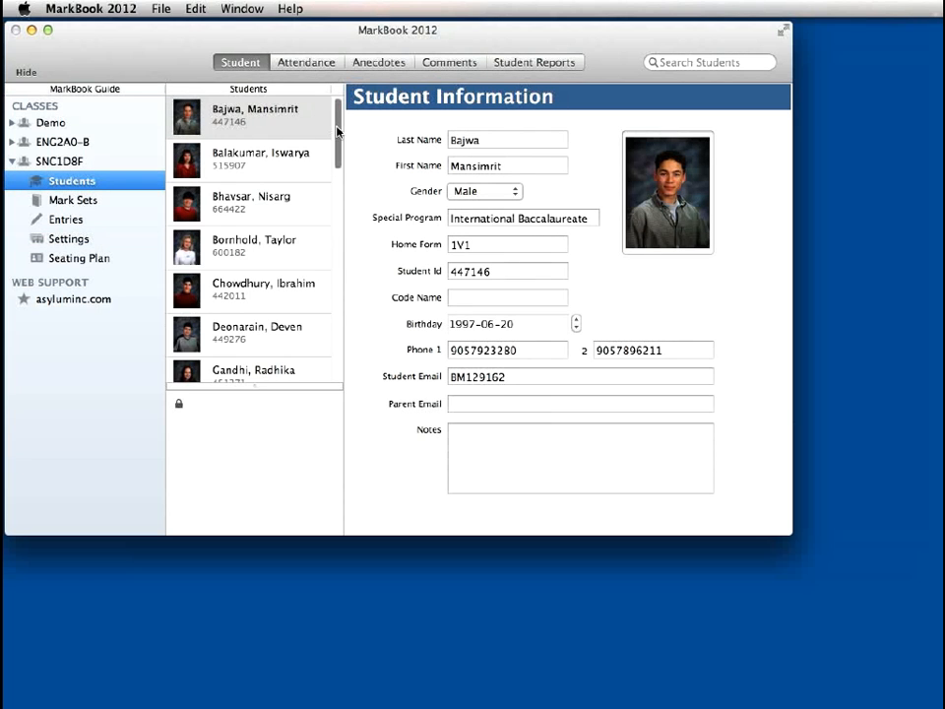
{"action": "scroll", "coordinate": [338, 130], "scroll_direction": "down", "scroll_amount": 10}
{"action": "scroll", "coordinate": [325, 246], "scroll_direction": "up", "scroll_amount": 5}
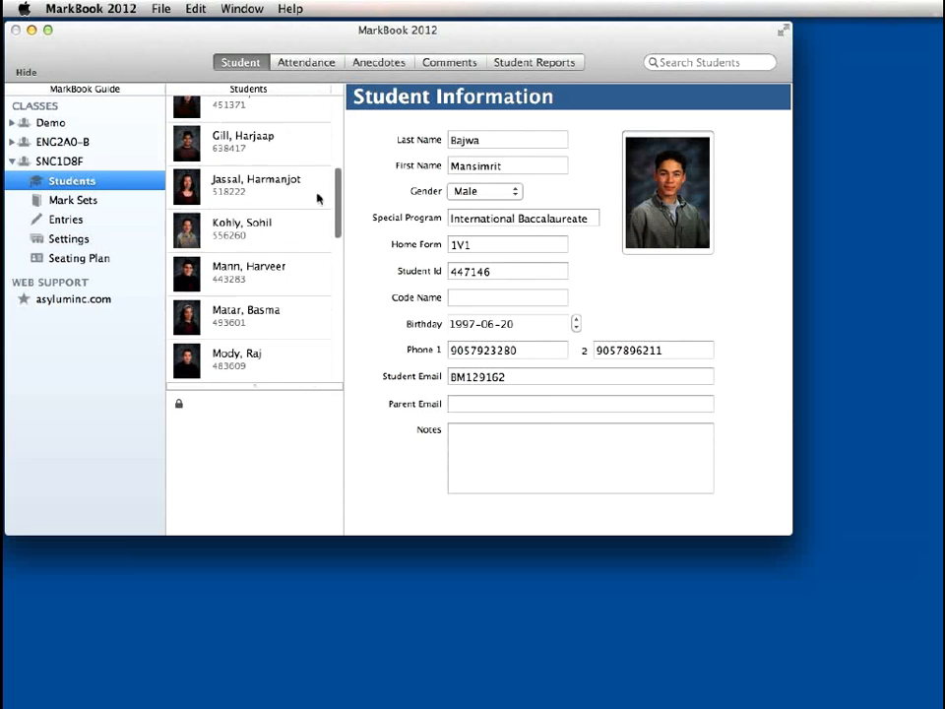
{"action": "scroll", "coordinate": [318, 201], "scroll_direction": "up", "scroll_amount": 5}
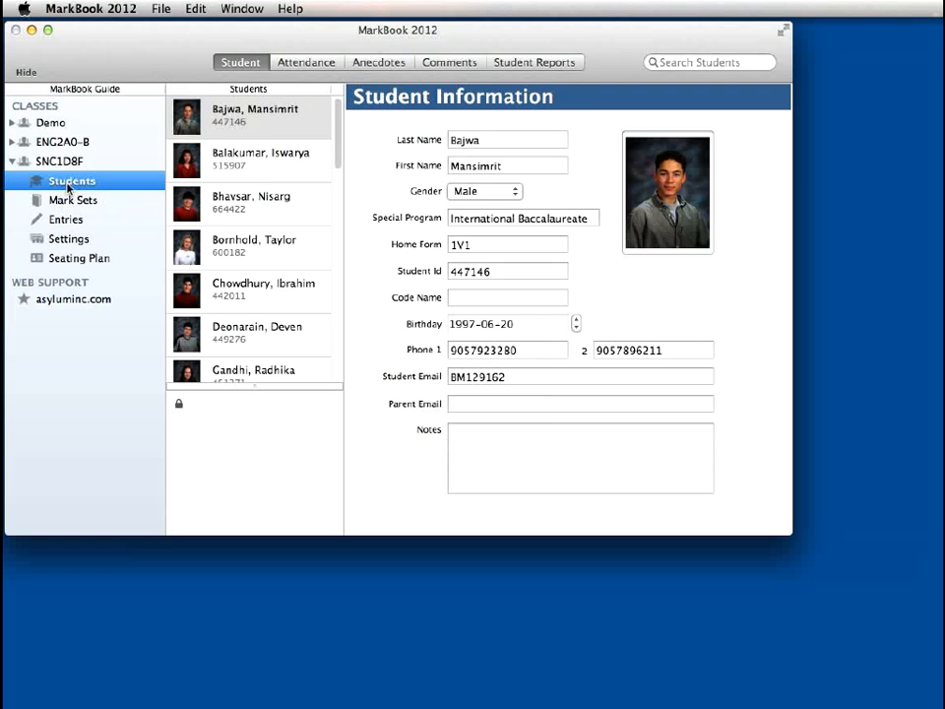
Add a new student to SNC1D8F and fill in the student's last and first name
{"action": "left_click", "coordinate": [160, 9]}
{"action": "mouse_move", "coordinate": [174, 28]}
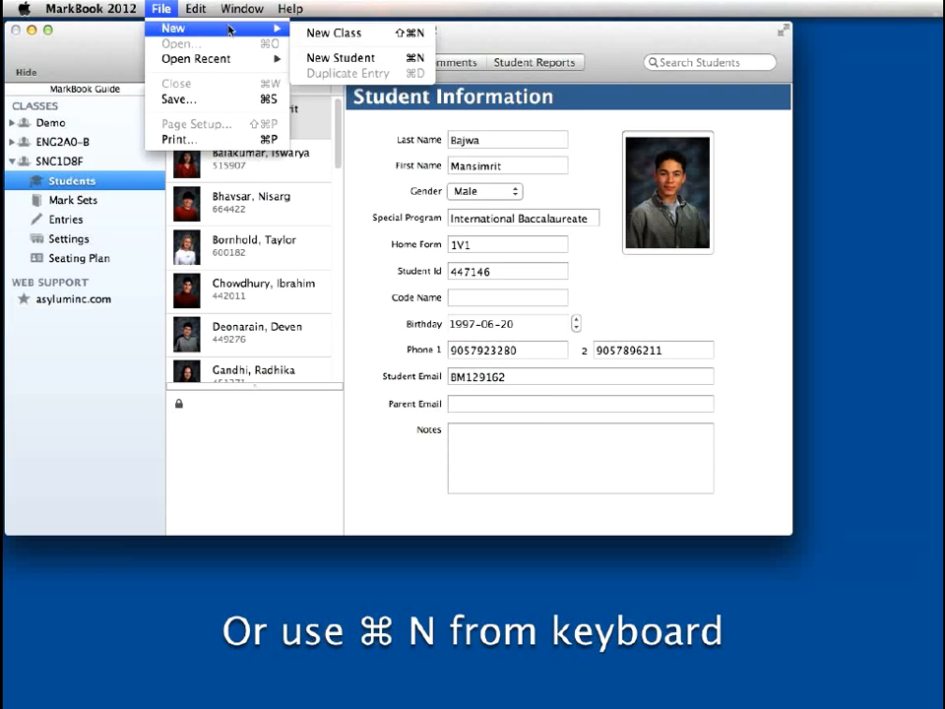
{"action": "left_click", "coordinate": [339, 58]}
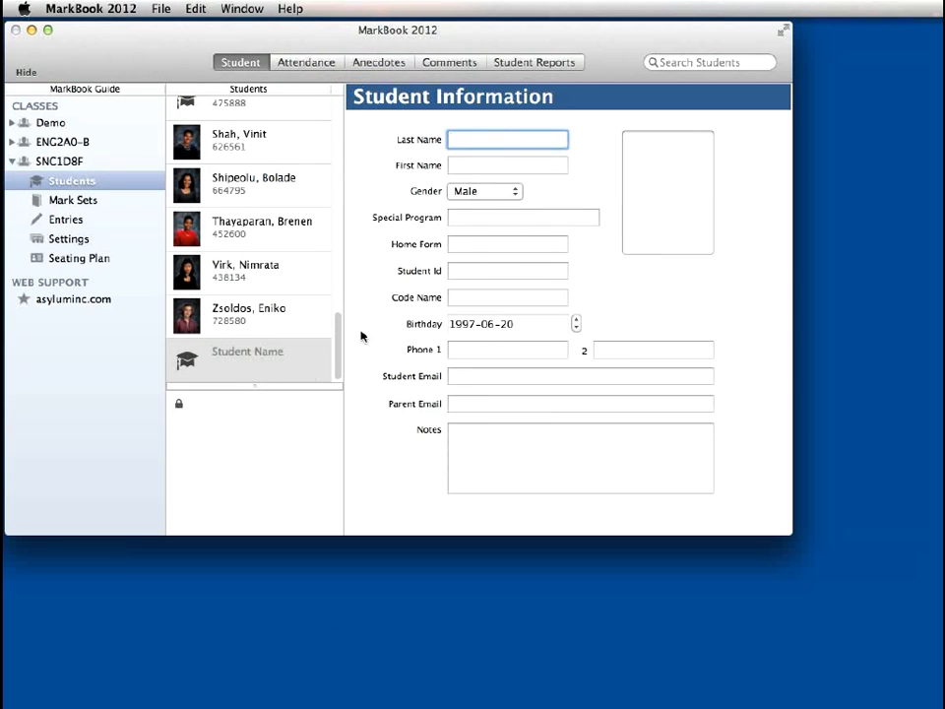
{"action": "key", "text": "Tab"}
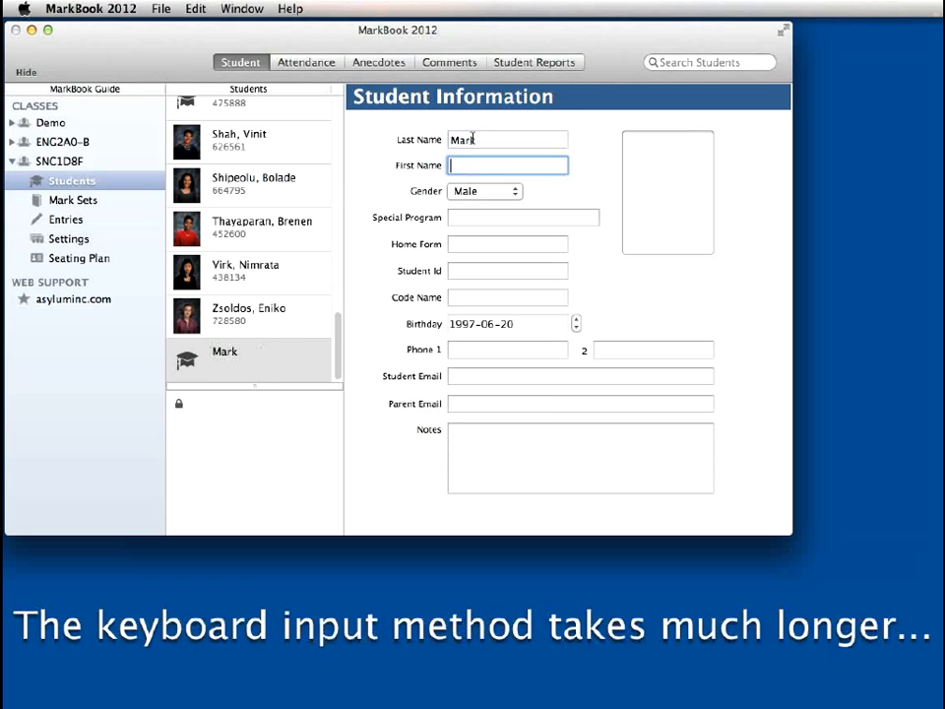
{"action": "key", "text": "Tab"}
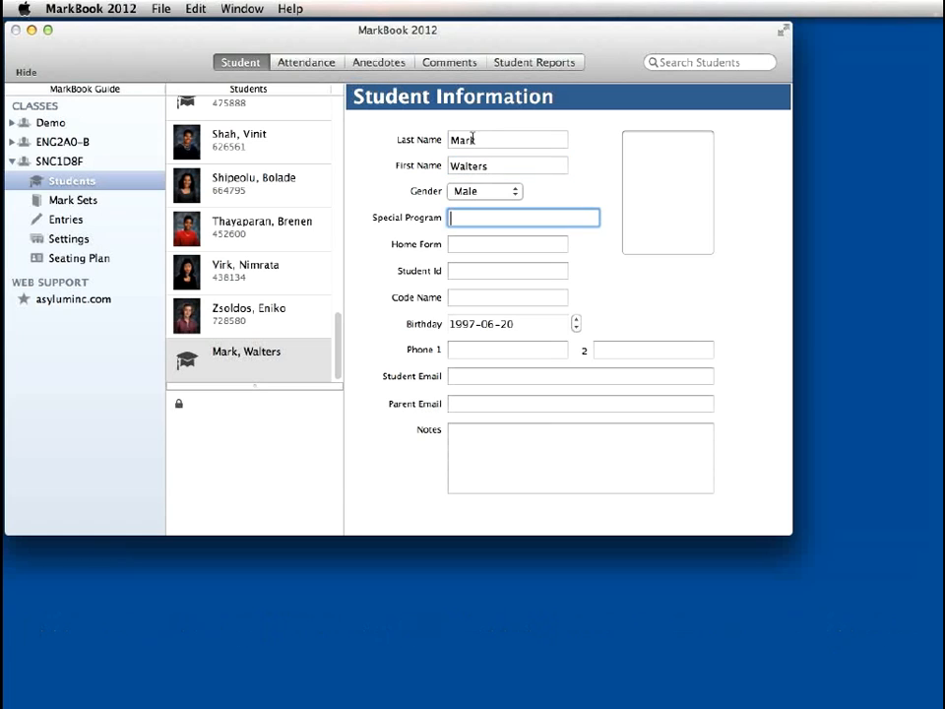
Set the new student's special program to Honors Stream and the home form to 2D1
{"action": "type", "text": "Honors Stream"}
{"action": "key", "text": "Tab"}
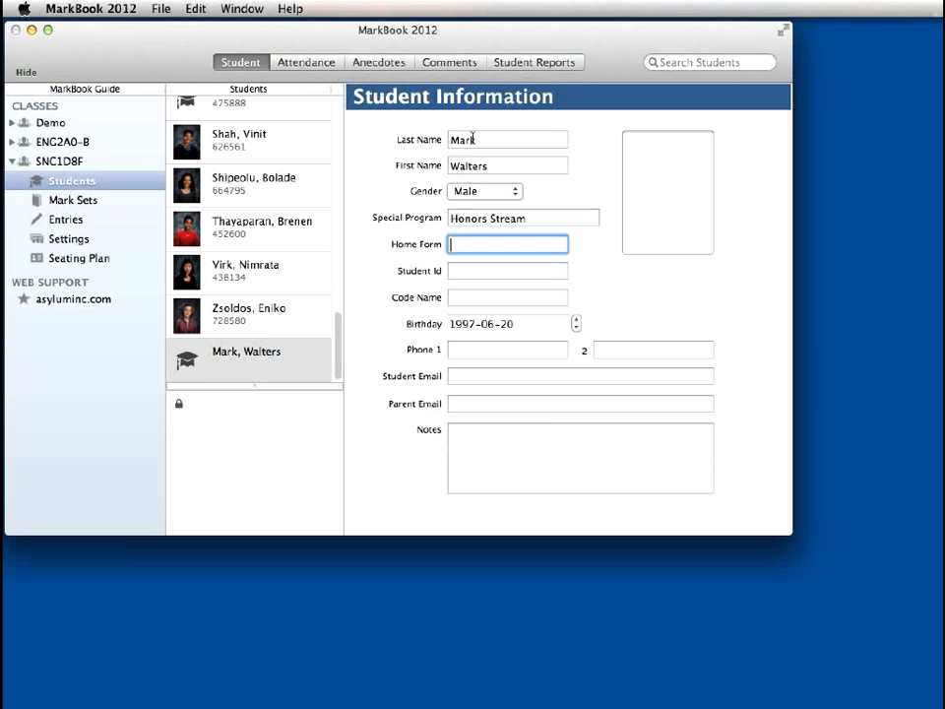
{"action": "type", "text": "2D1"}
{"action": "key", "text": "Tab"}
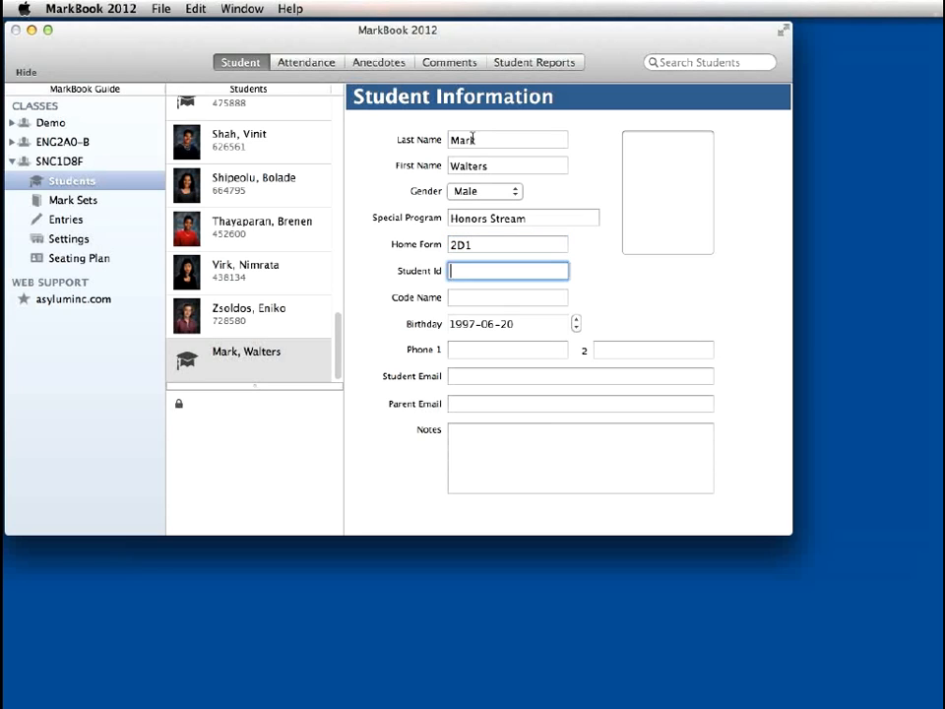
Enter the new student's ID number and set the code name to TowelBoy
{"action": "type", "text": "123456"}
{"action": "key", "text": "Tab"}
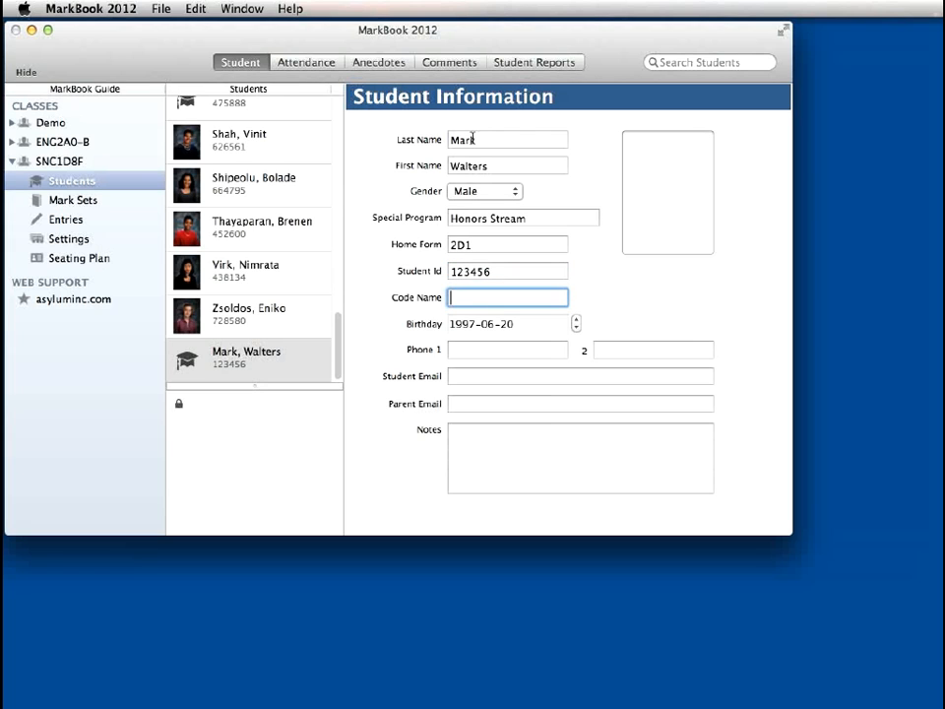
{"action": "type", "text": "TowelBoy"}
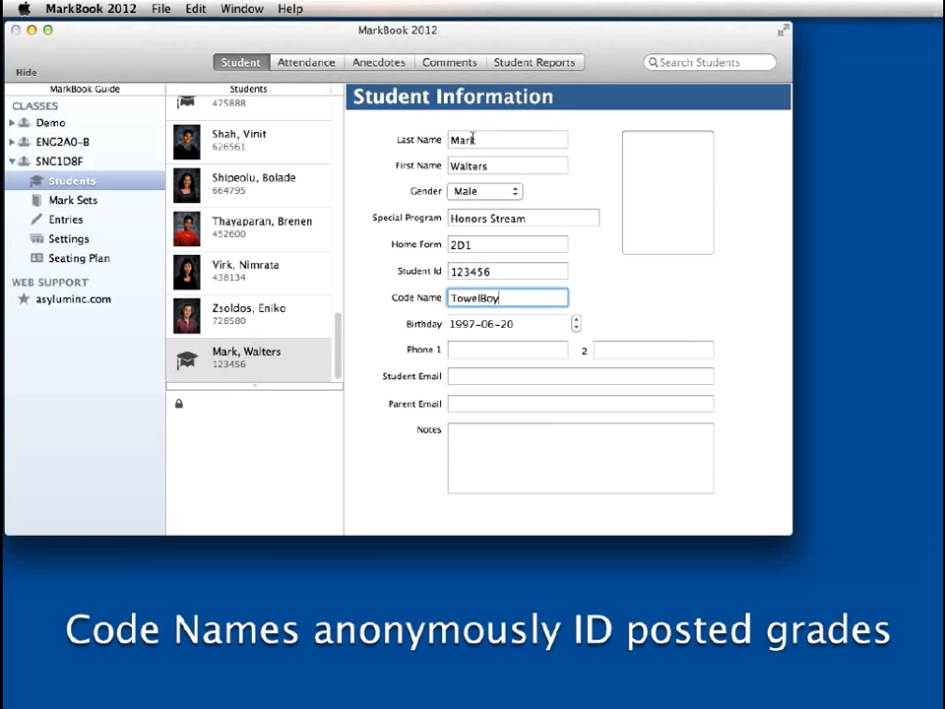
{"action": "key", "text": "Tab"}
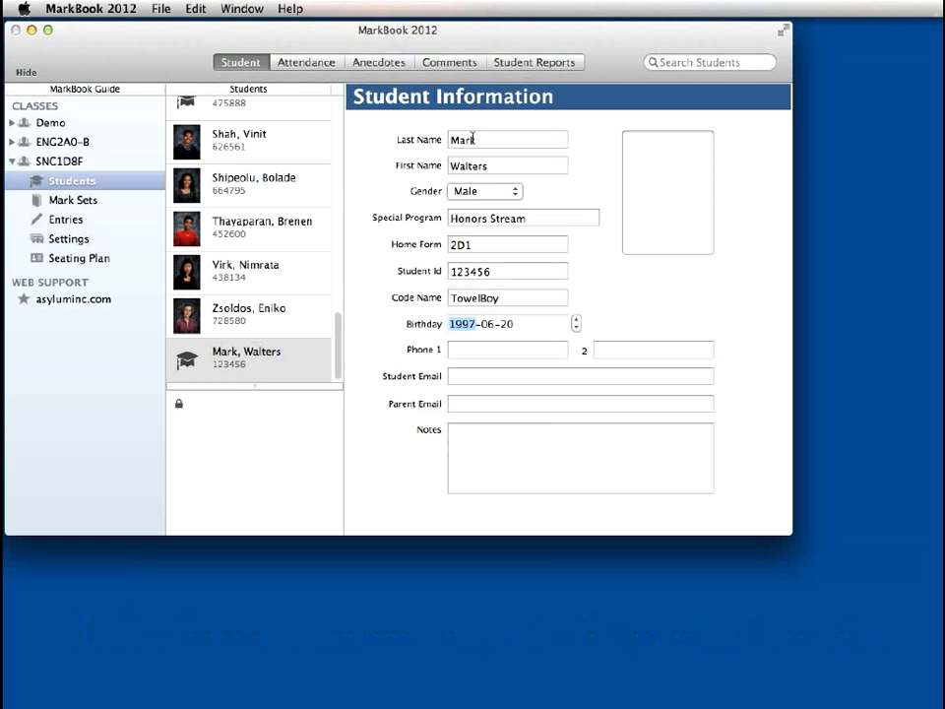
Fill in the new student's date of birth, entering year, month and day
{"action": "left_click", "coordinate": [476, 328]}
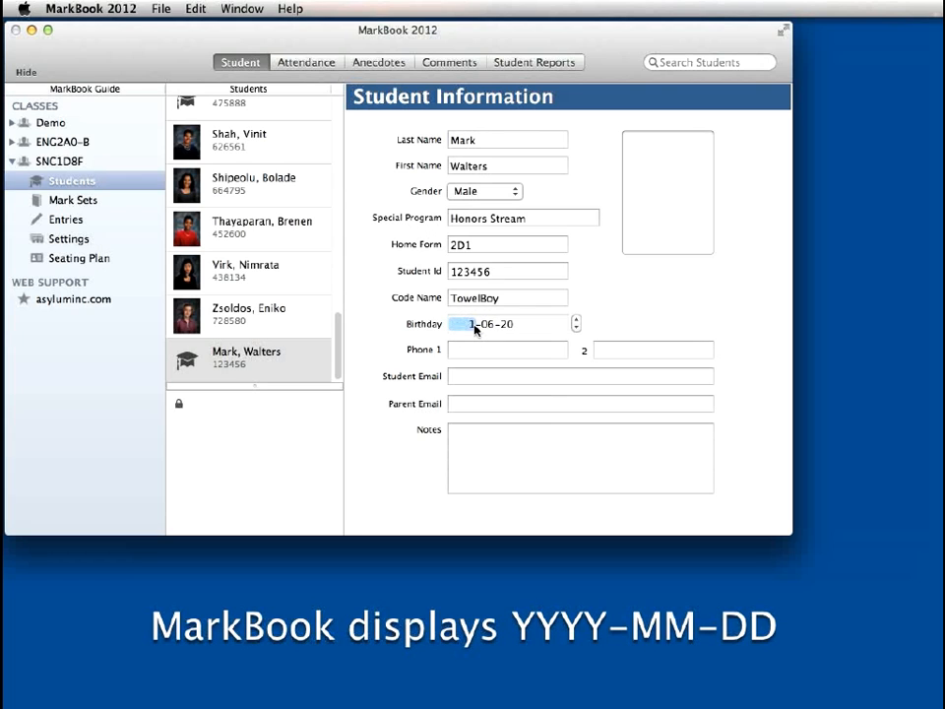
{"action": "key", "text": "Tab"}
{"action": "key", "text": "Tab"}
{"action": "key", "text": "Tab"}
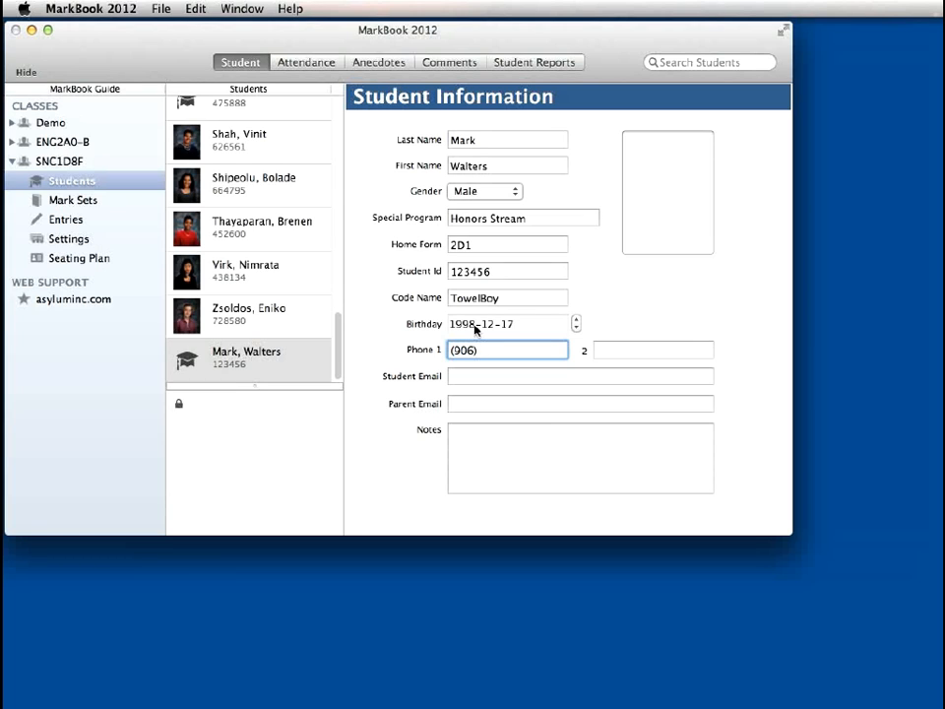
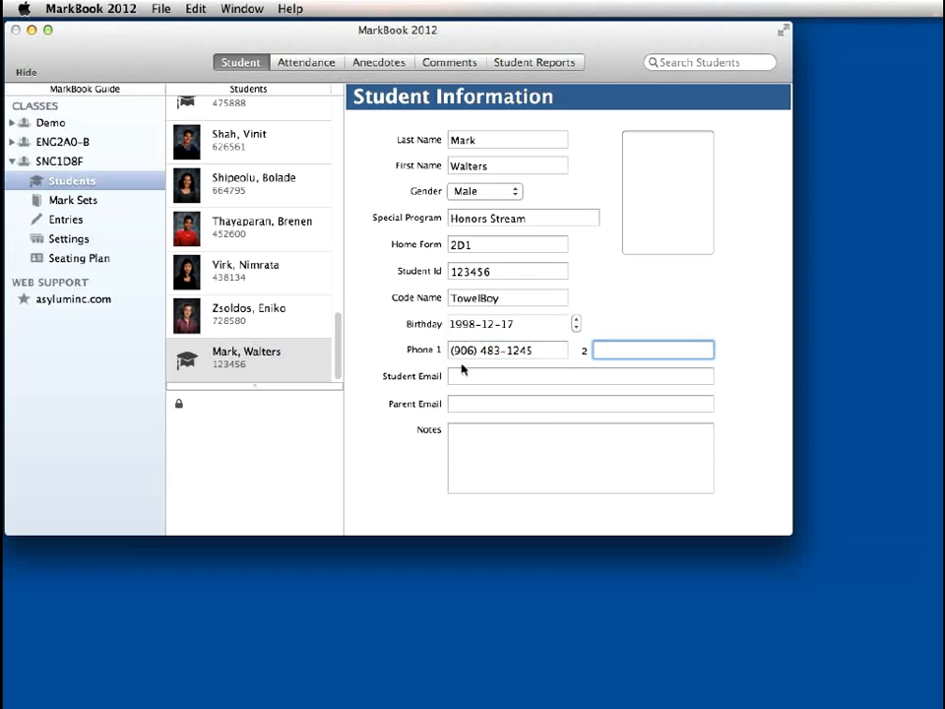
Fill in the new student's own e-mail address
{"action": "left_click", "coordinate": [468, 376]}
{"action": "key", "text": "Tab"}
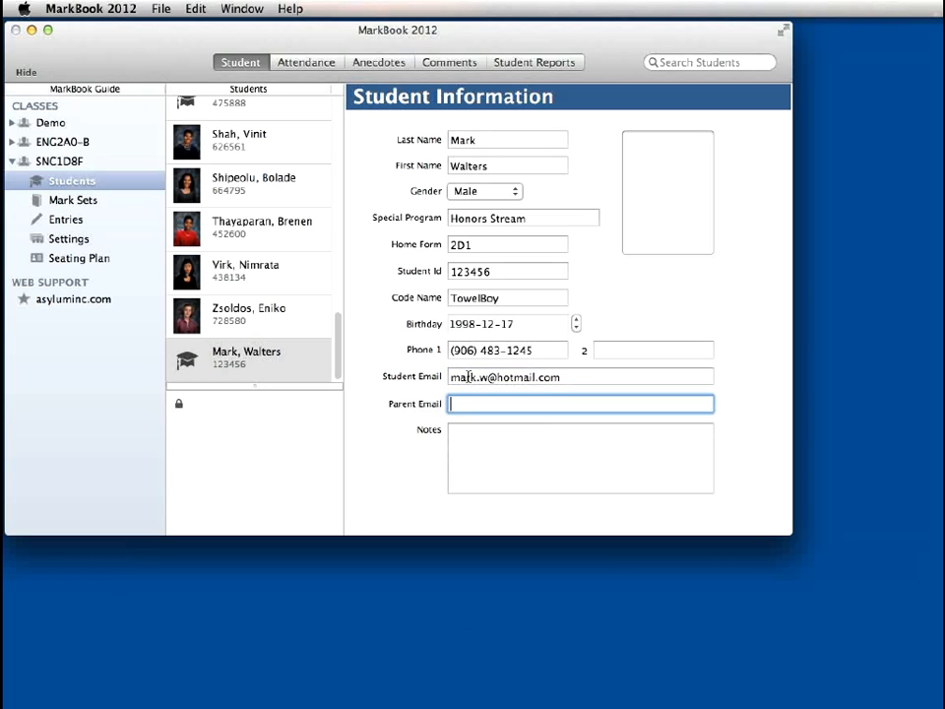
Fill in the parent's e-mail address for the new student
{"action": "key", "text": "Tab"}
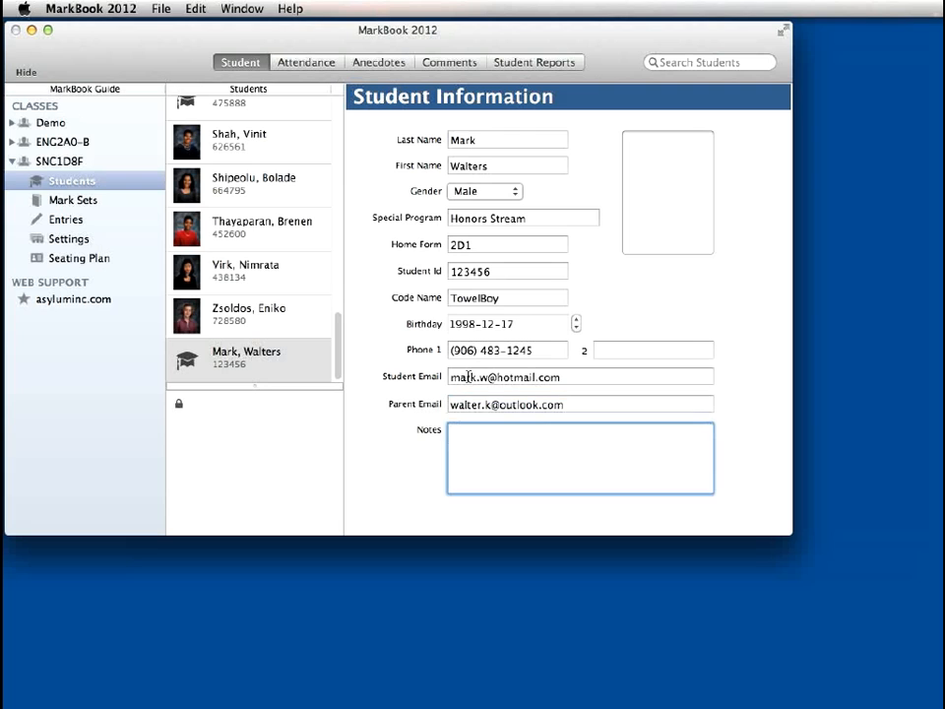
Record the custody information "Single Parent - Custody (Mother)" in the new student's notes
{"action": "type", "text": "Sin"}
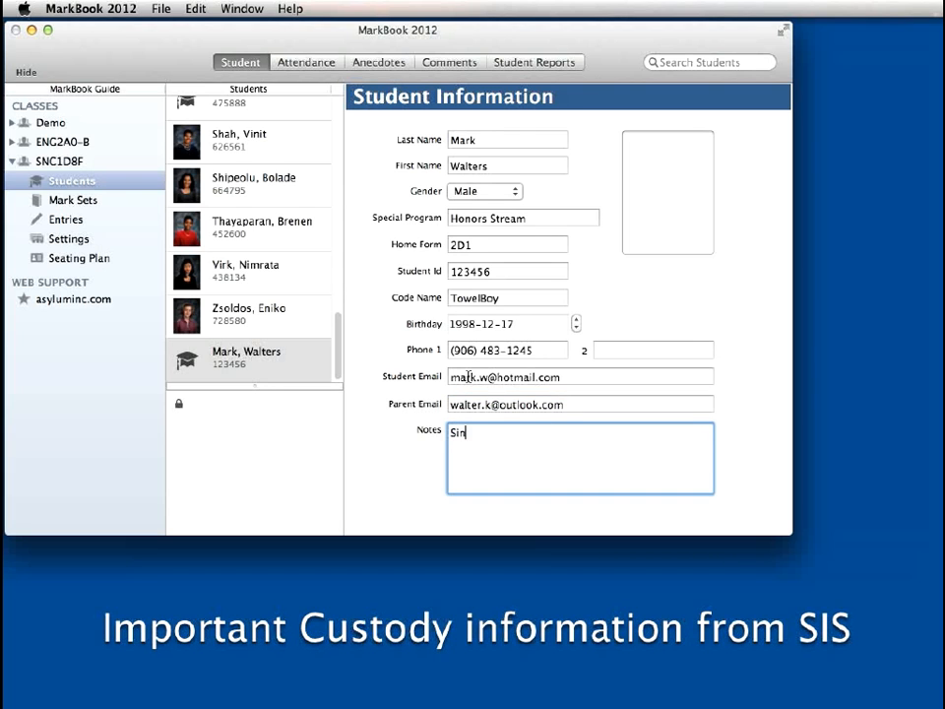
{"action": "type", "text": "gle Parent - Custody ("}
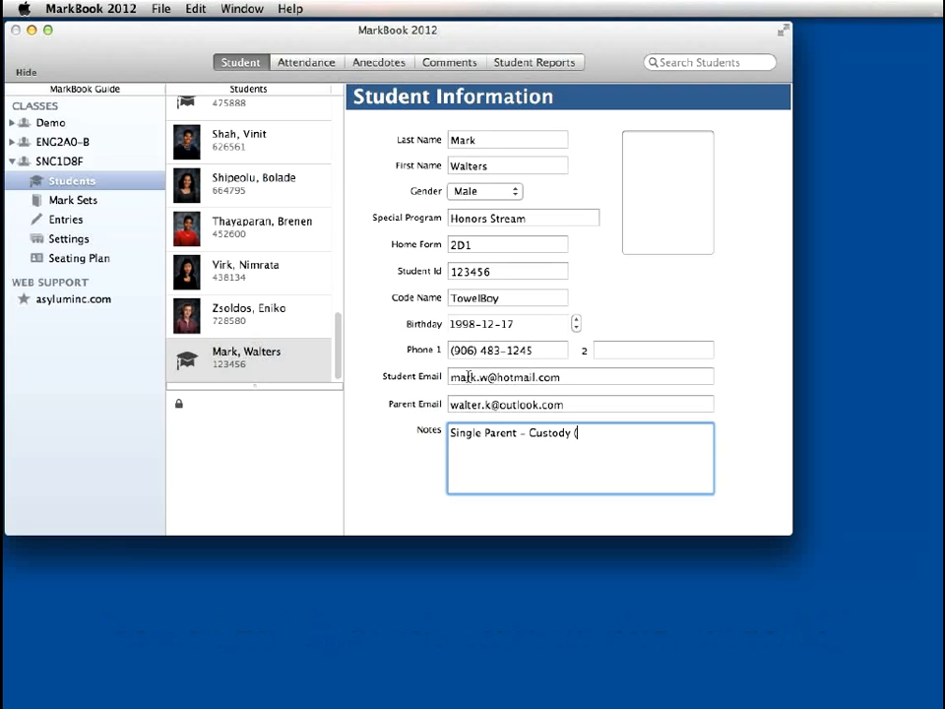
{"action": "type", "text": "Mother)"}
Append the medical alert "Asthma" to the end of the new student's notes and save the changes
{"action": "key", "text": "super+a"}
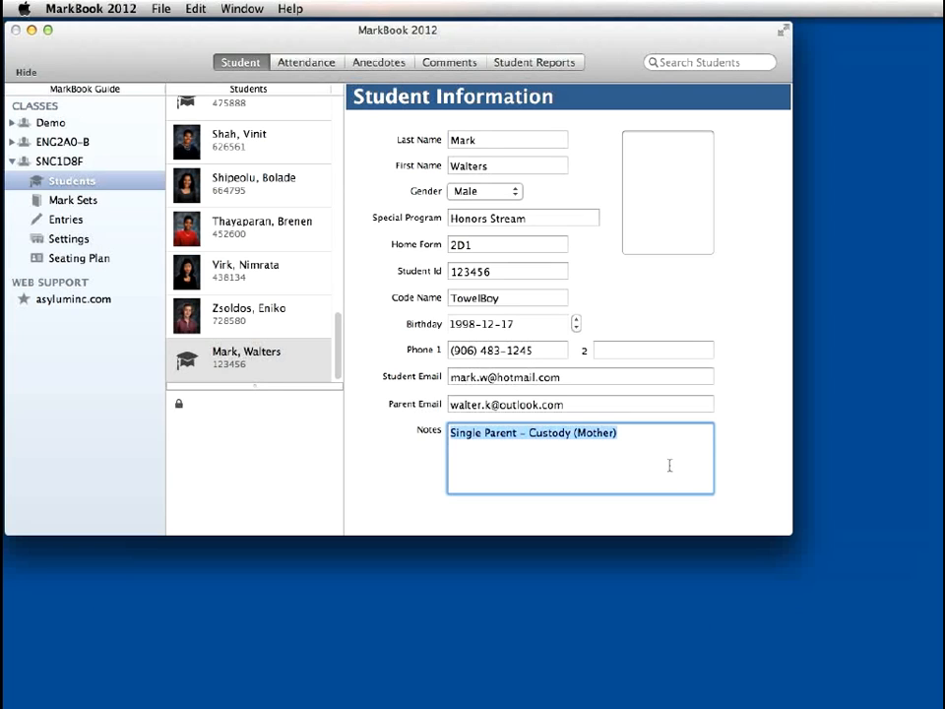
{"action": "left_click", "coordinate": [646, 430]}
{"action": "type", "text": "A"}
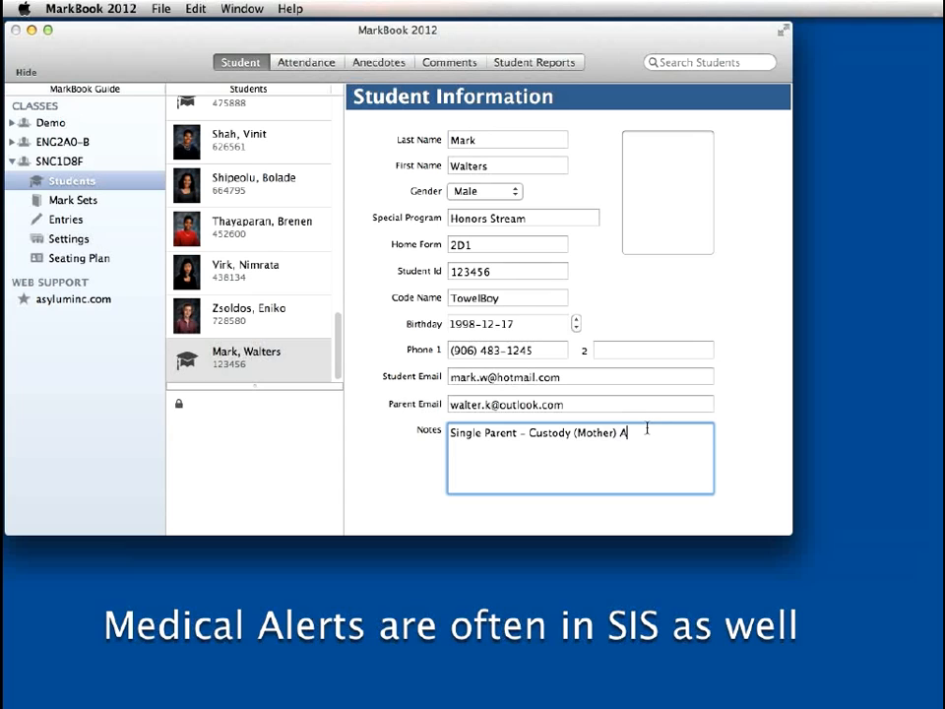
{"action": "type", "text": "sthma"}
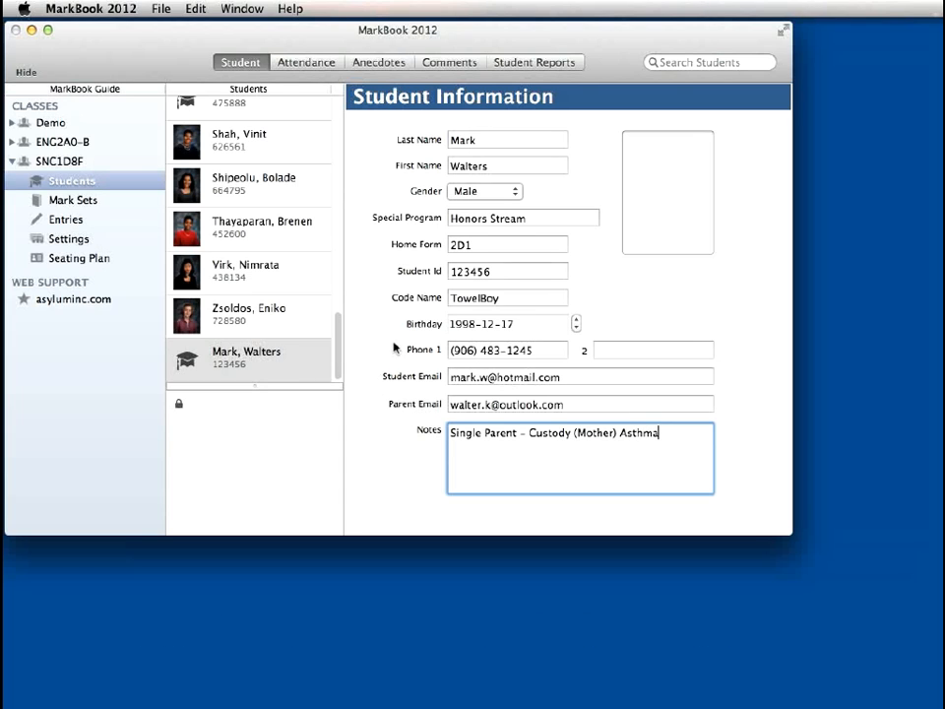
{"action": "left_click", "coordinate": [161, 10]}
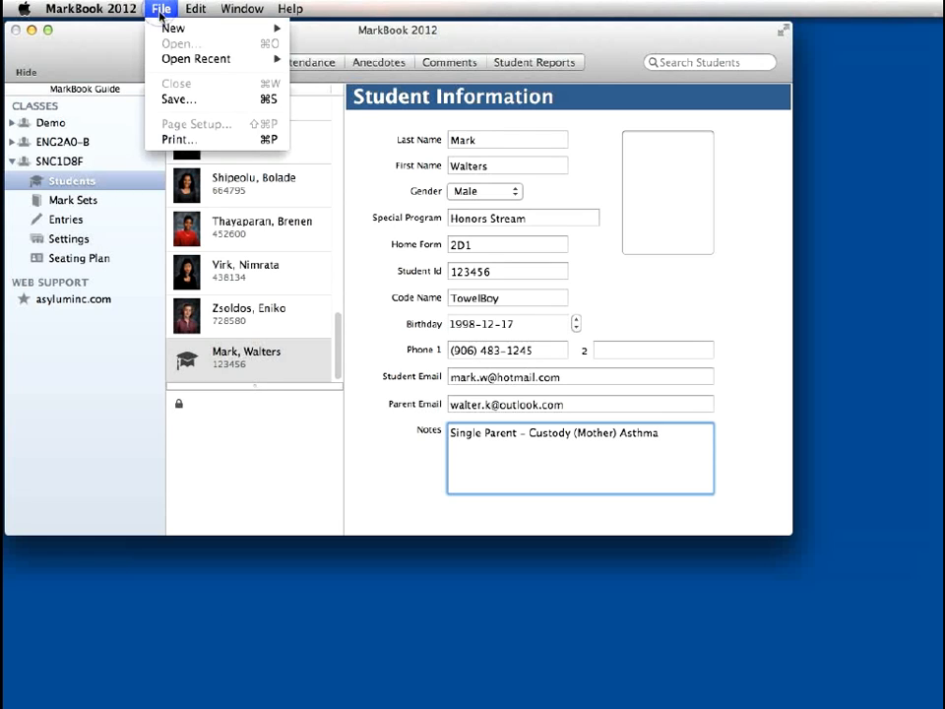
{"action": "left_click", "coordinate": [179, 100]}
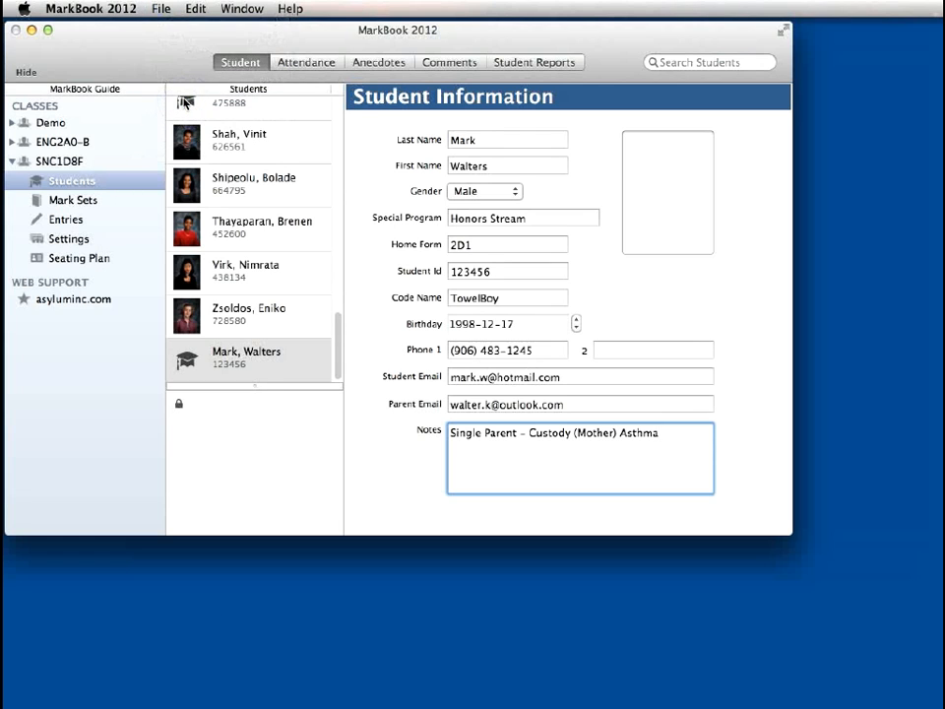